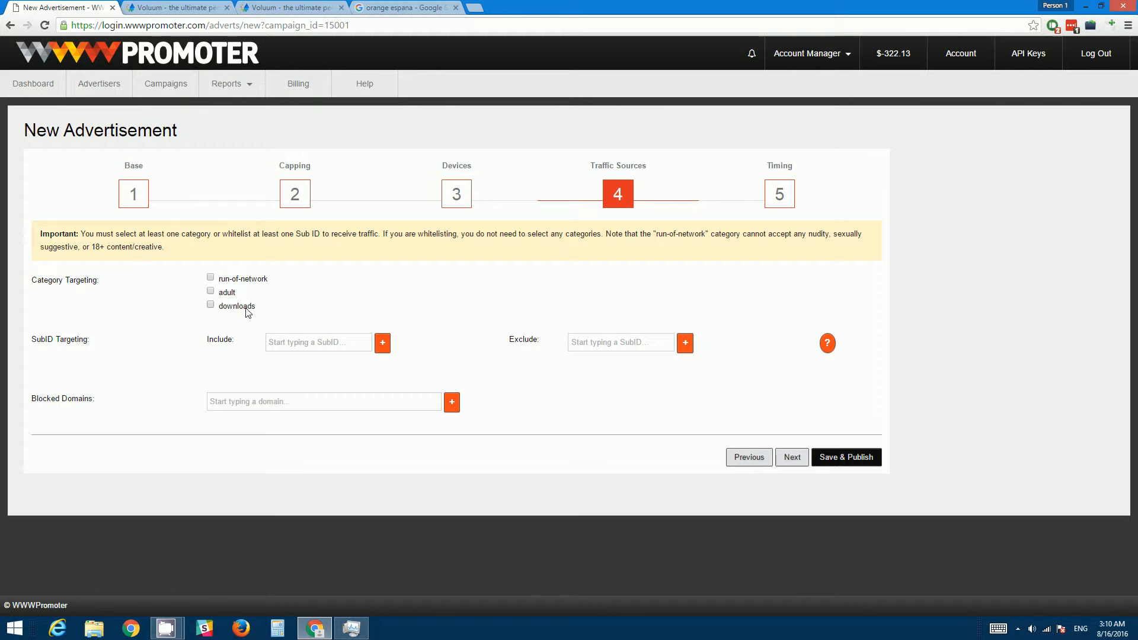
# Set the advertisement's category targeting to run-of-network only, with adult and downloads unselected
pyautogui.click(210, 307)
pyautogui.click(210, 305)
# Switch to the Voluum campaign report and regroup this month's data by V9: subid
pyautogui.click(172, 9)
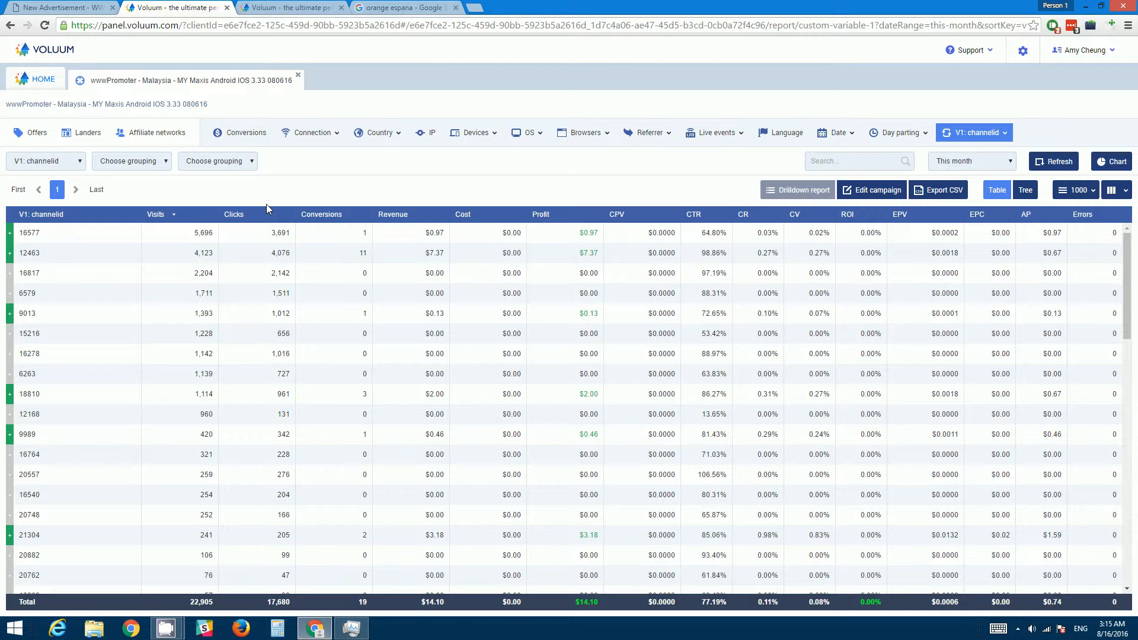
pyautogui.click(79, 162)
pyautogui.moveTo(78, 217); pyautogui.dragTo(86, 284)
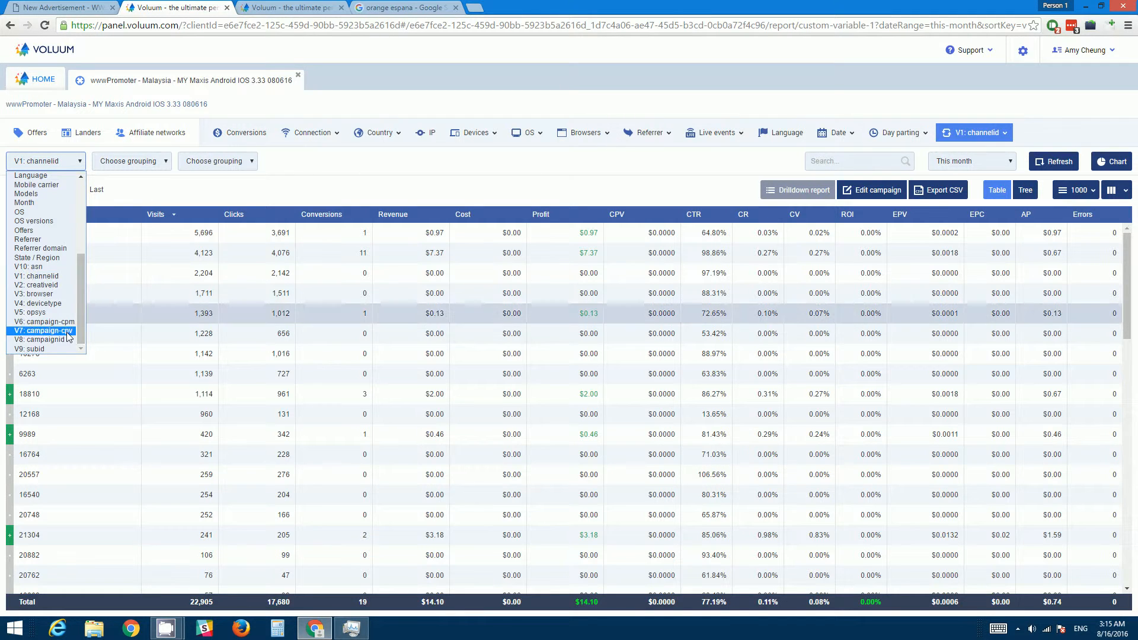
pyautogui.click(35, 350)
pyautogui.click(1046, 166)
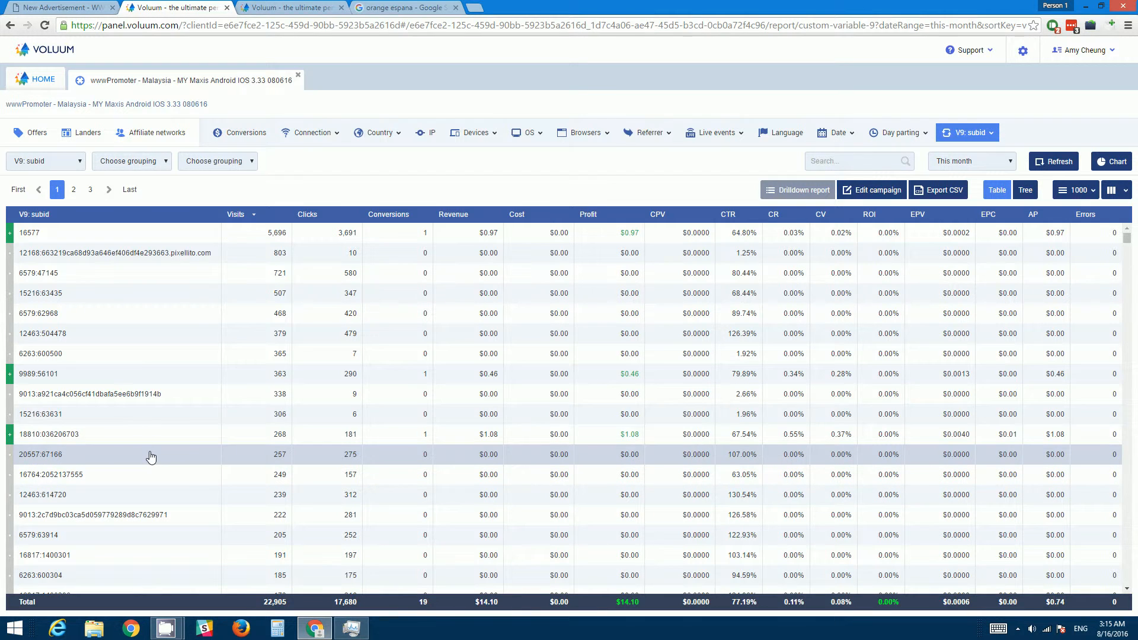
# Return to the WWWPromoter advertisement form and examine the Exclude and Include fields for SubID targeting
pyautogui.click(59, 8)
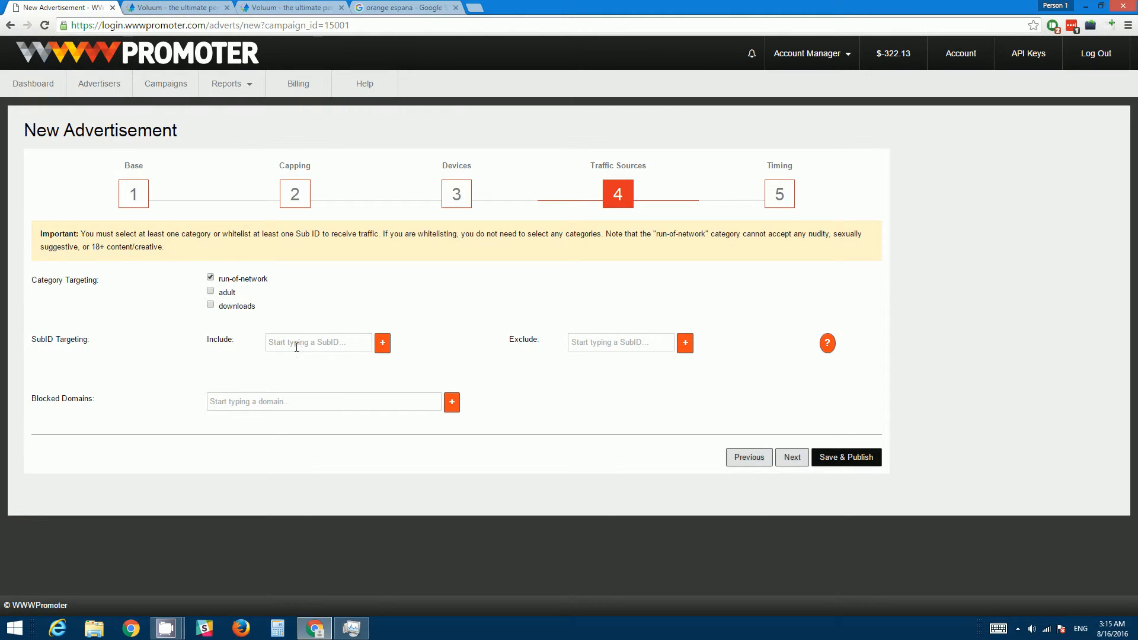
pyautogui.click(593, 342)
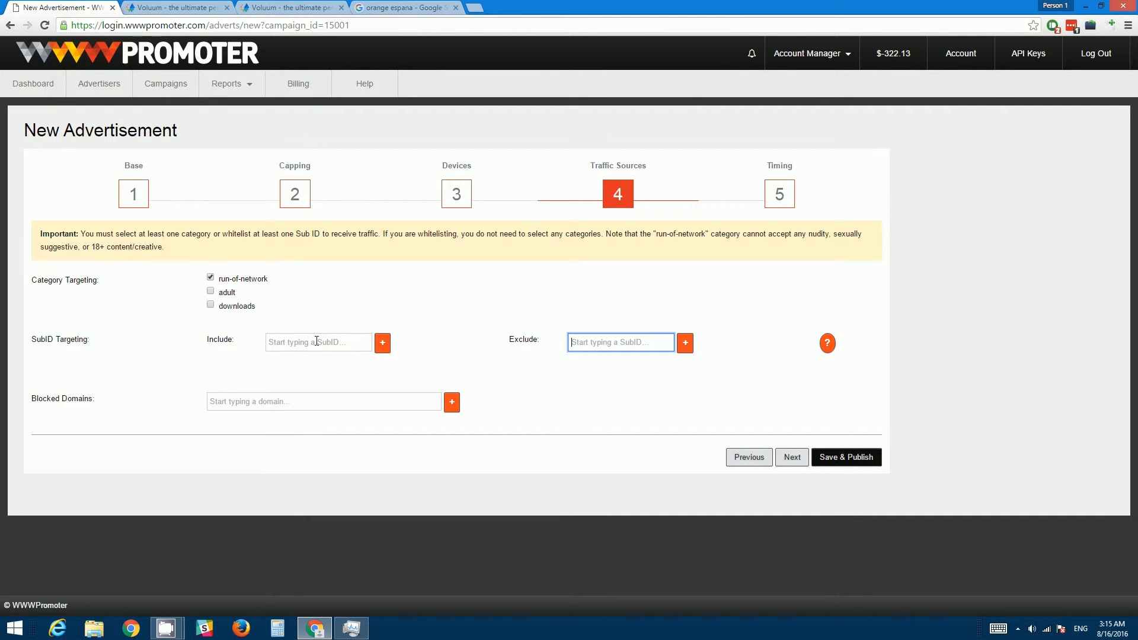
pyautogui.click(297, 342)
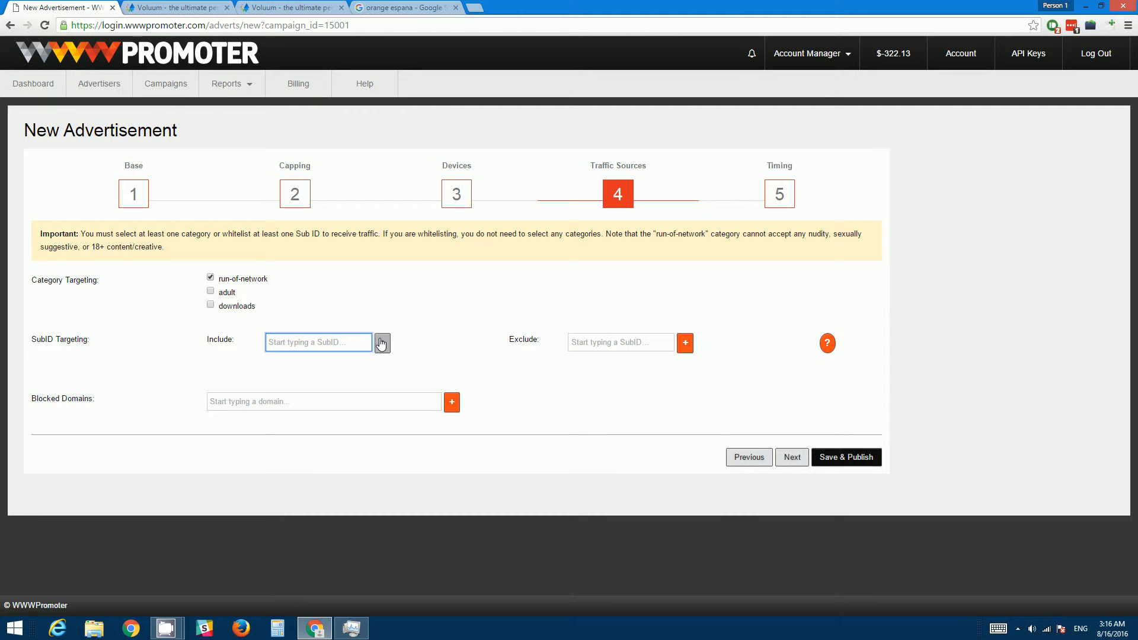
# Switch back to the Voluum report, review the grouping options and reload the data grouped by V9: subid
pyautogui.click(169, 8)
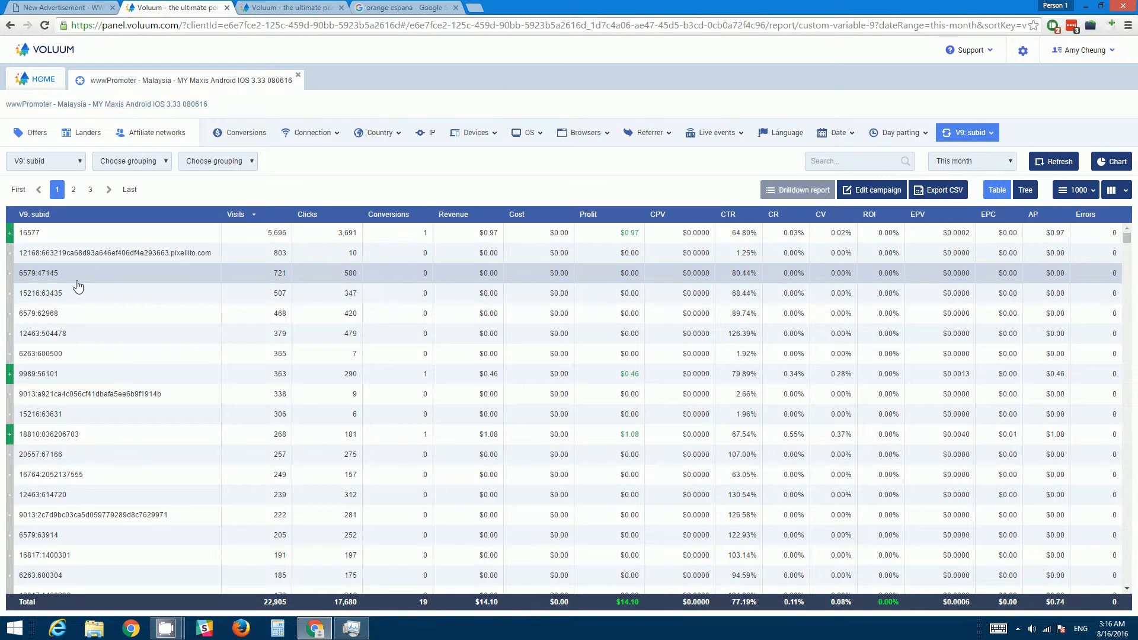
pyautogui.click(80, 165)
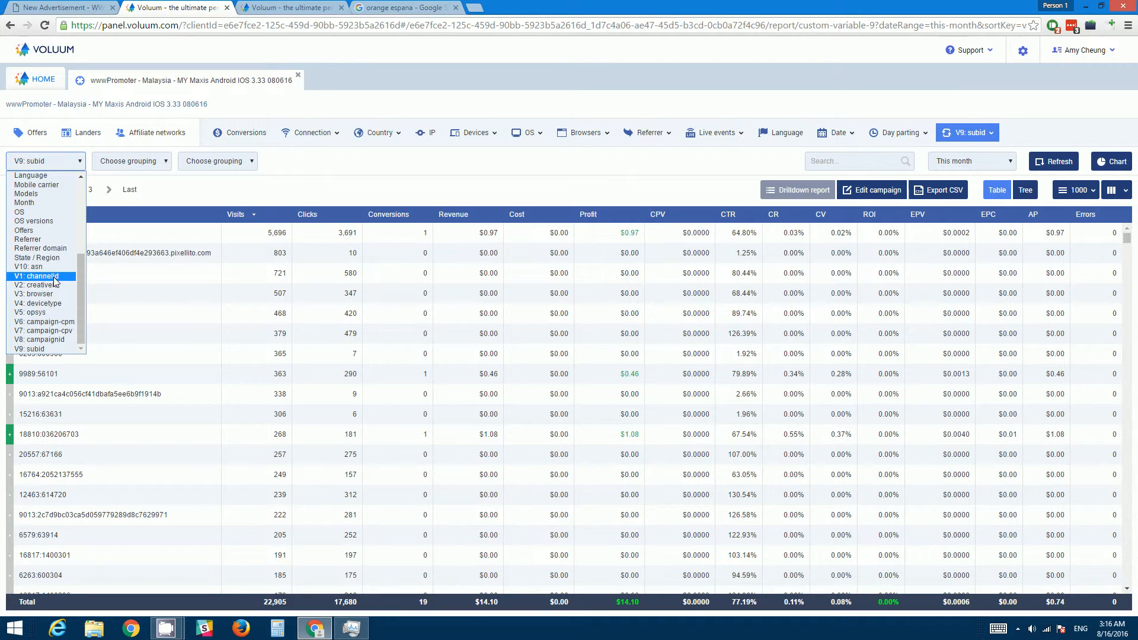
pyautogui.click(198, 190)
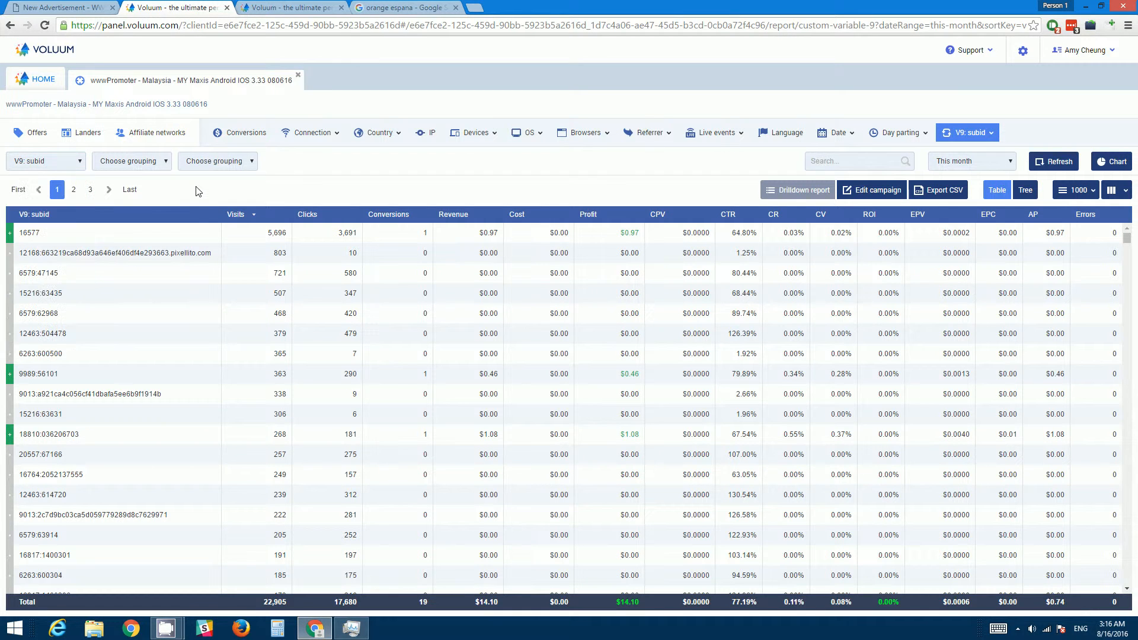
pyautogui.click(80, 165)
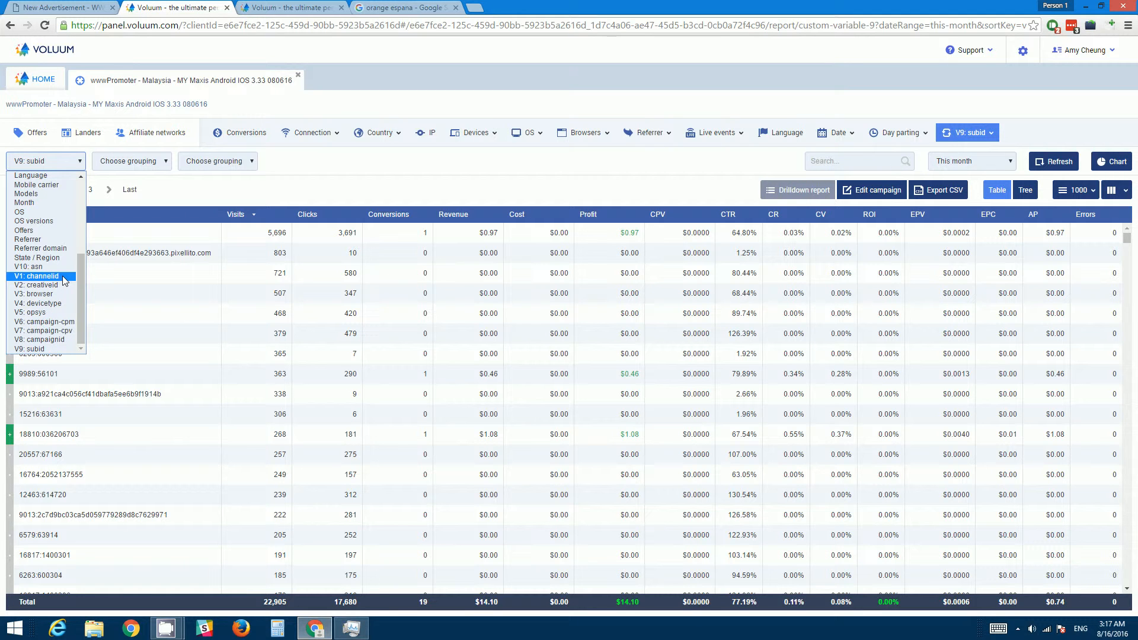
pyautogui.click(67, 351)
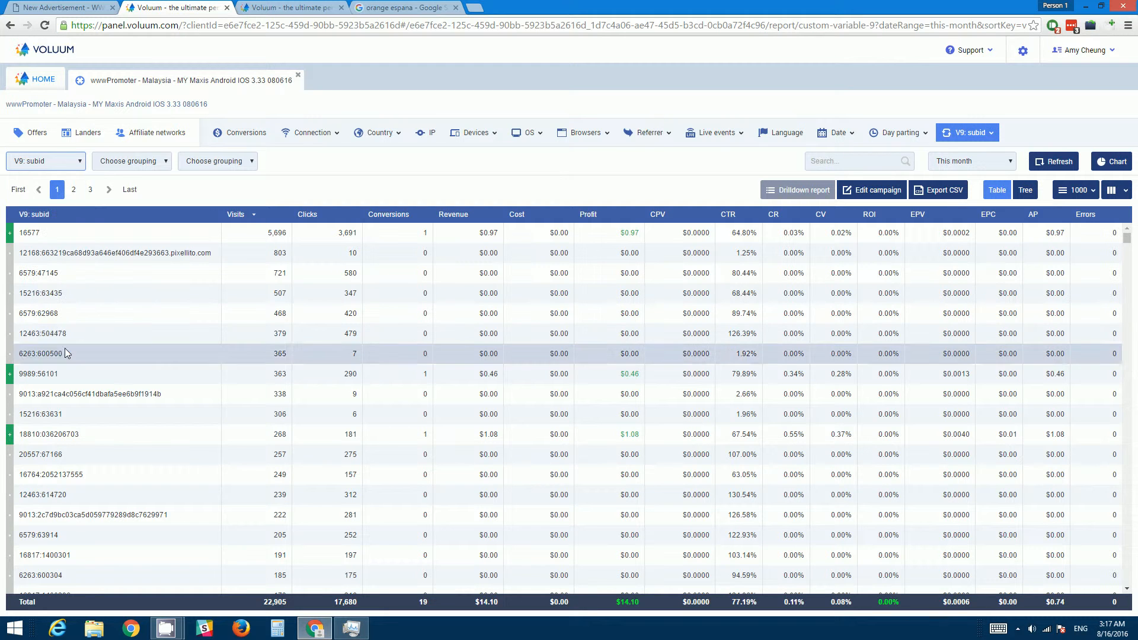
pyautogui.click(1065, 171)
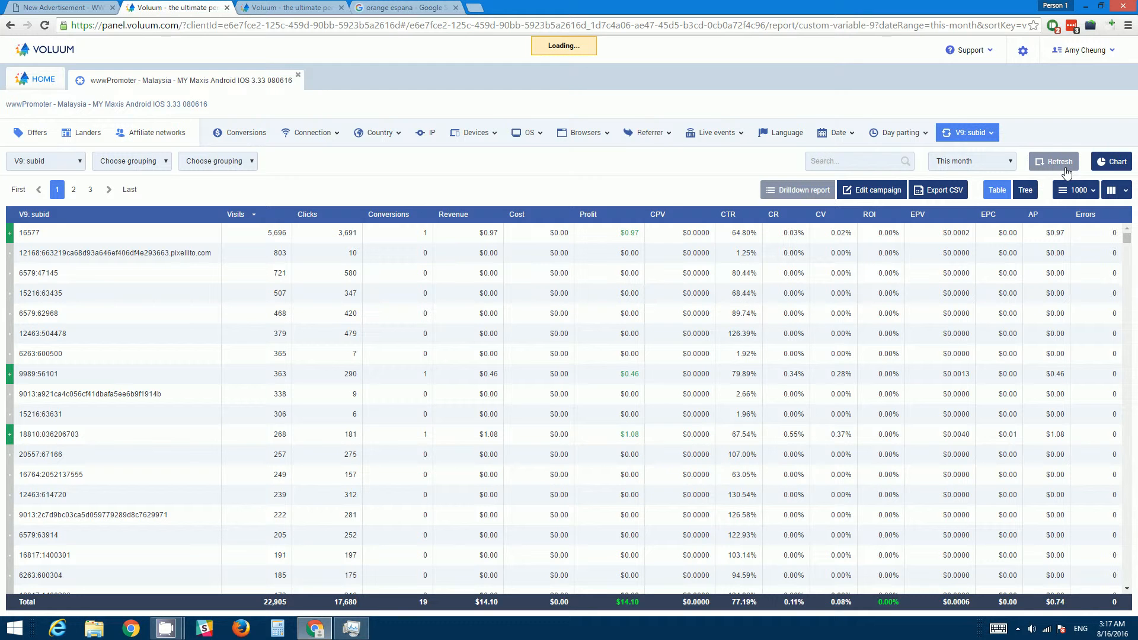
pyautogui.click(891, 230)
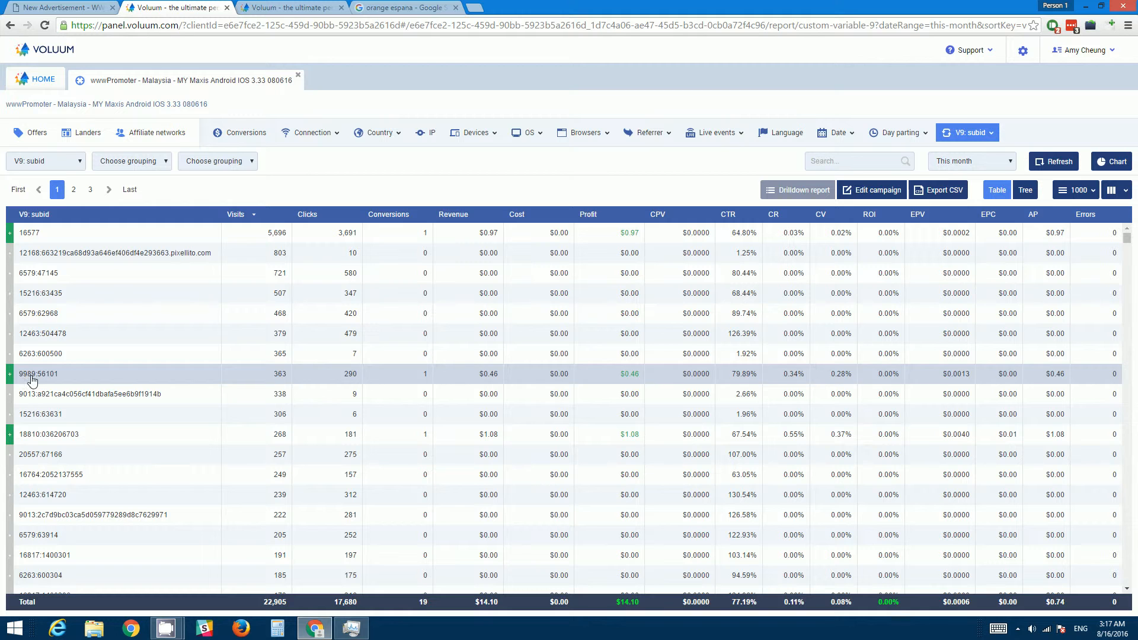
# Regroup the campaign report by V1: channelid and search the page for channel 9989
pyautogui.click(74, 163)
pyautogui.click(36, 276)
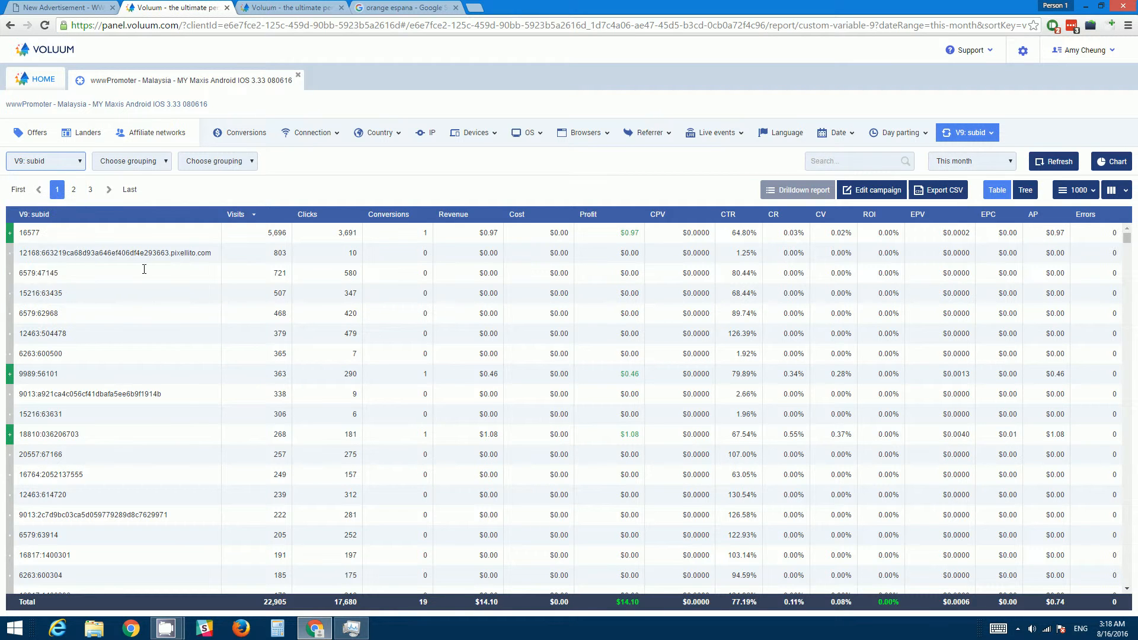
pyautogui.click(1038, 162)
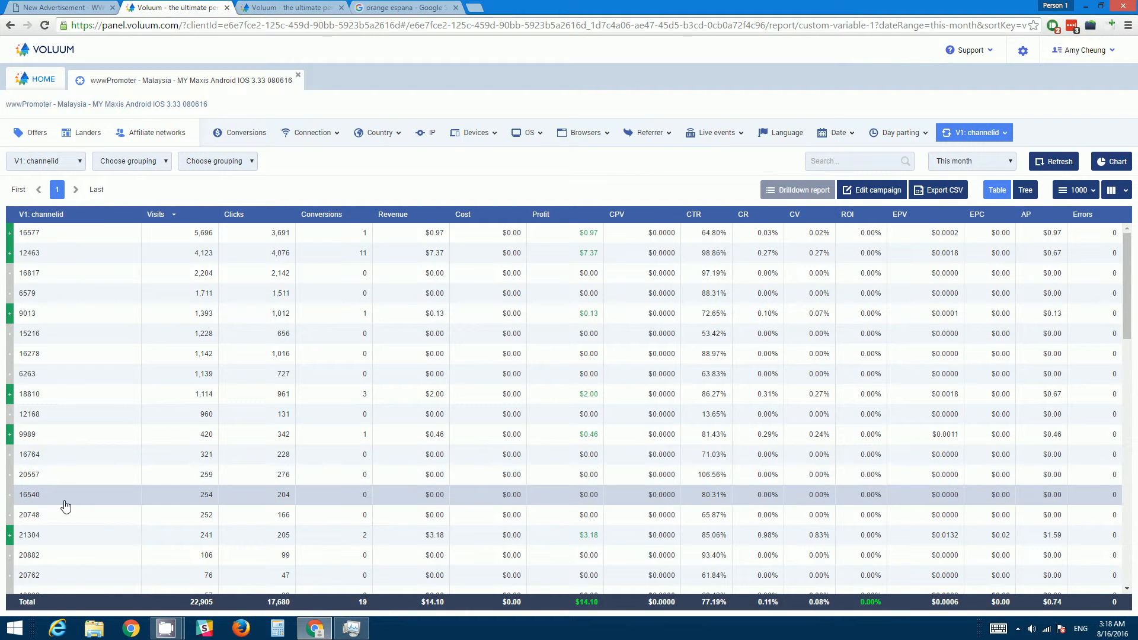
pyautogui.hotkey('ctrl', 'f')
pyautogui.write('9989')
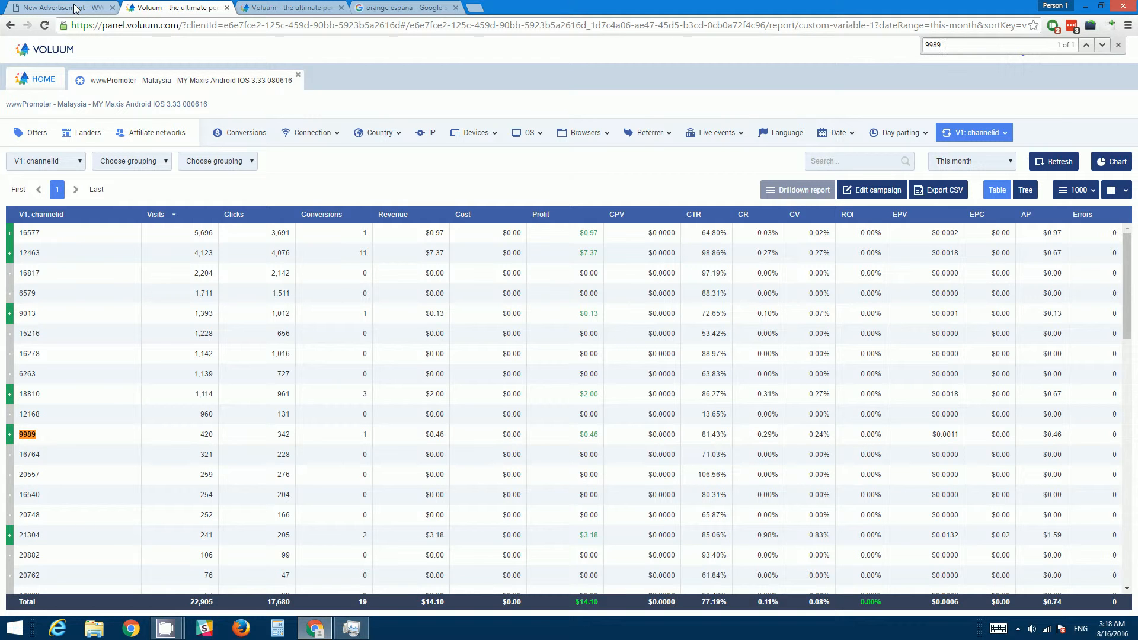
# Regroup the report by V9: subid and sort the rows by subid in descending order
pyautogui.click(79, 165)
pyautogui.moveTo(80, 255); pyautogui.dragTo(77, 349)
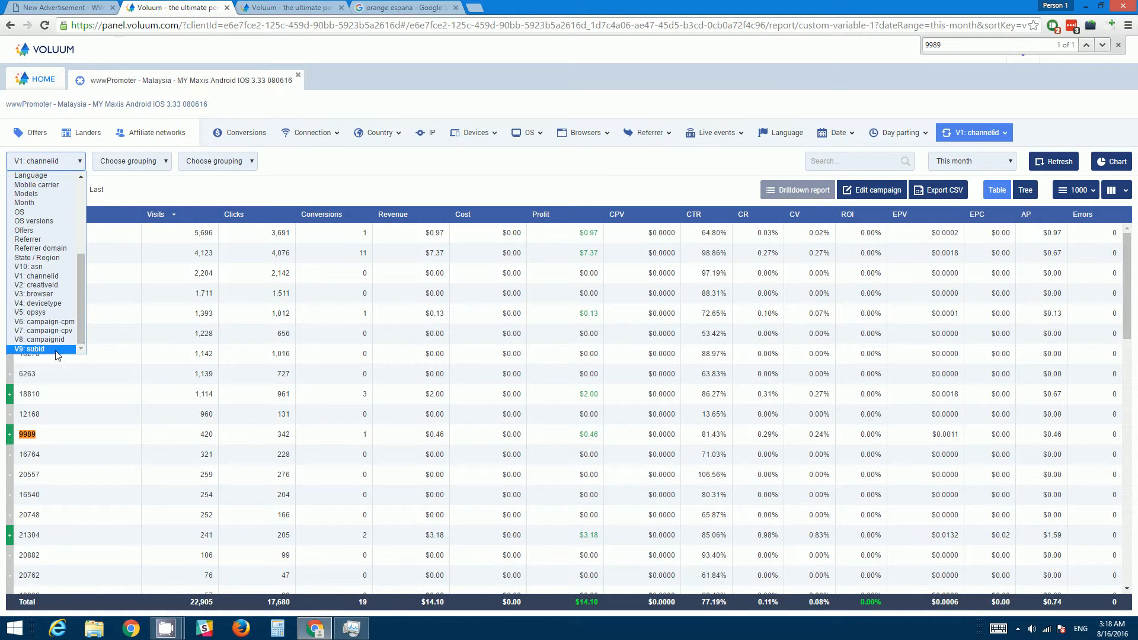
pyautogui.click(57, 355)
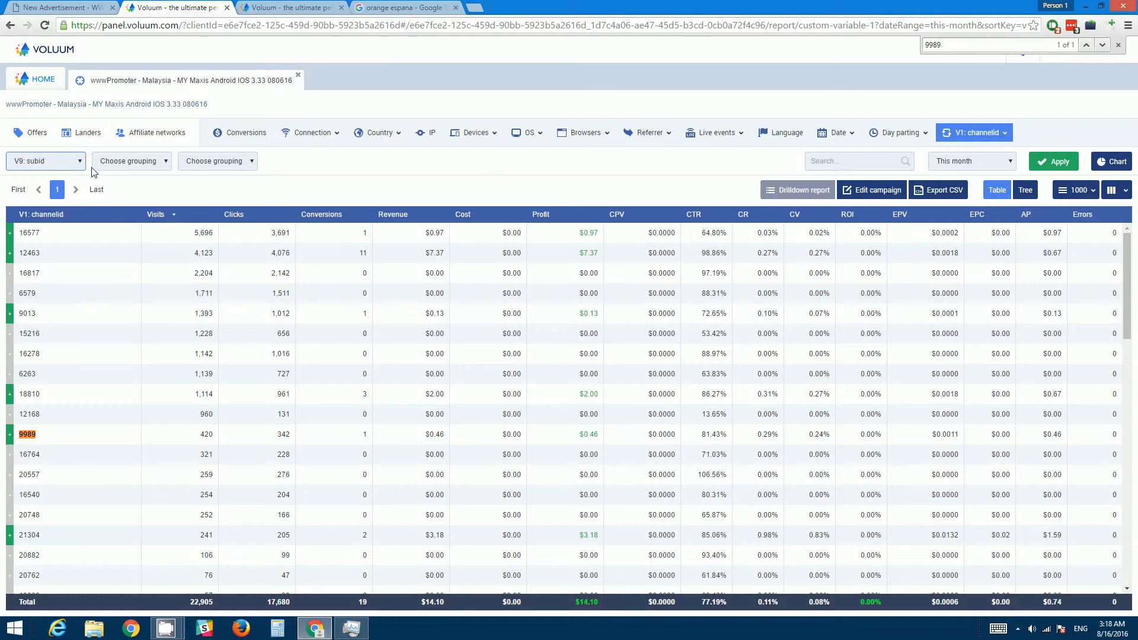
pyautogui.click(1074, 168)
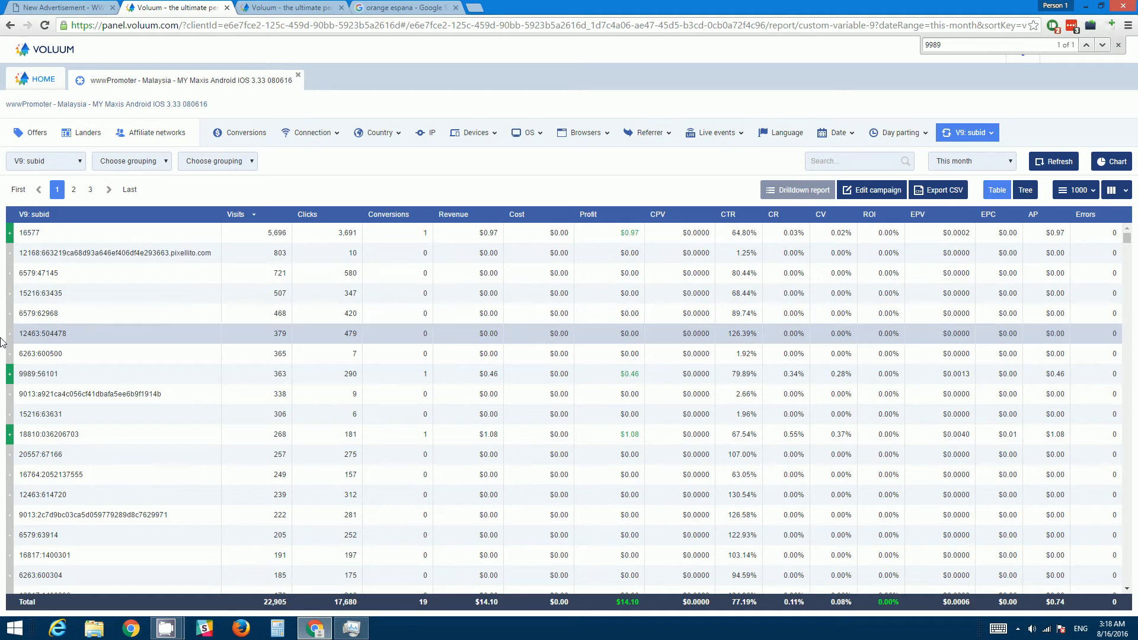
pyautogui.click(35, 217)
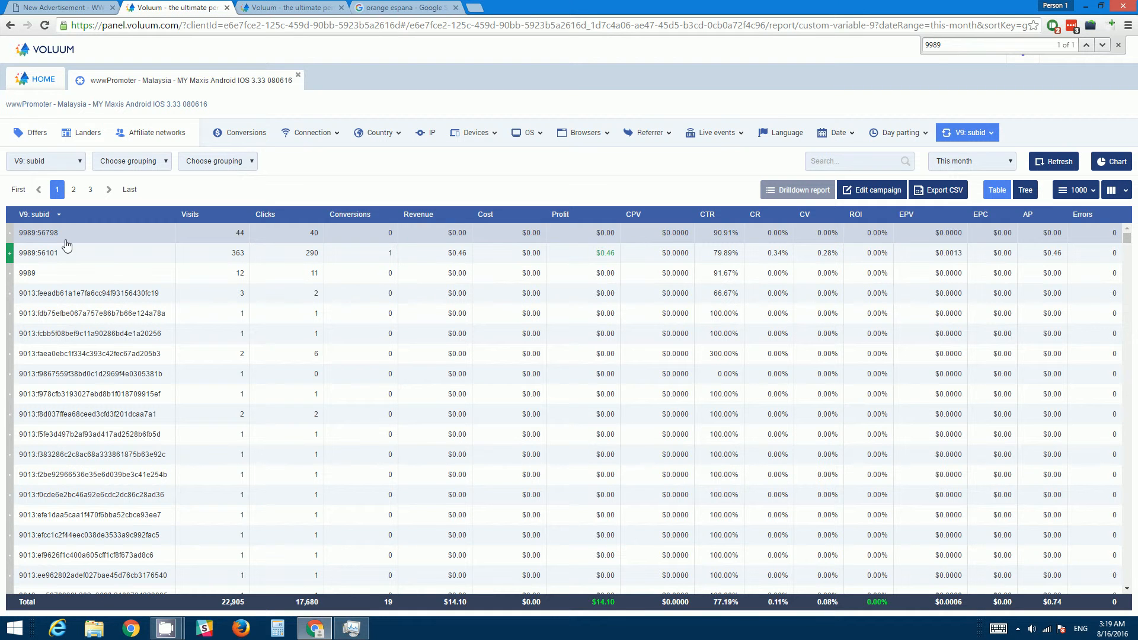
# Switch to the WWWPromoter advertisement form, add 9989 to the excluded SubIDs and remove that entry again
pyautogui.click(70, 11)
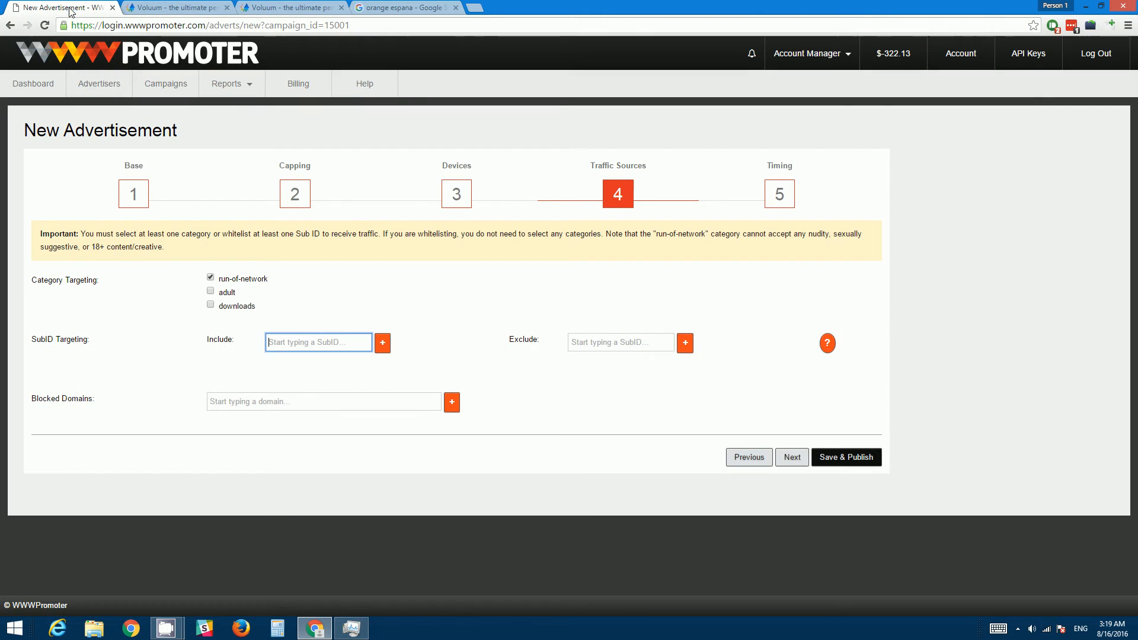
pyautogui.click(574, 341)
pyautogui.write('9989')
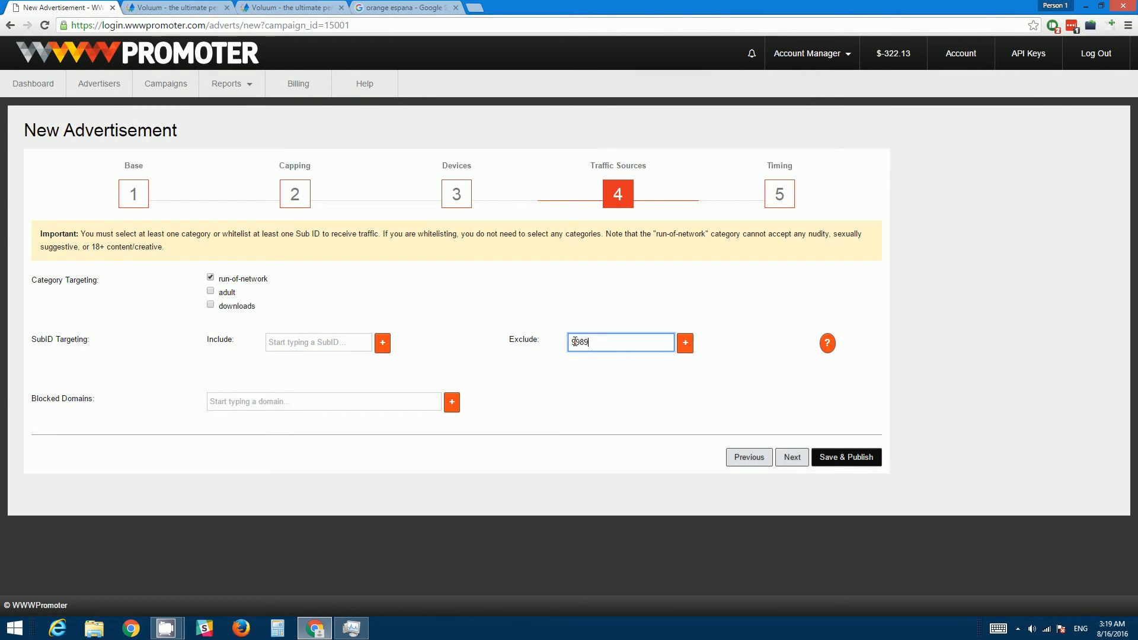
pyautogui.click(685, 344)
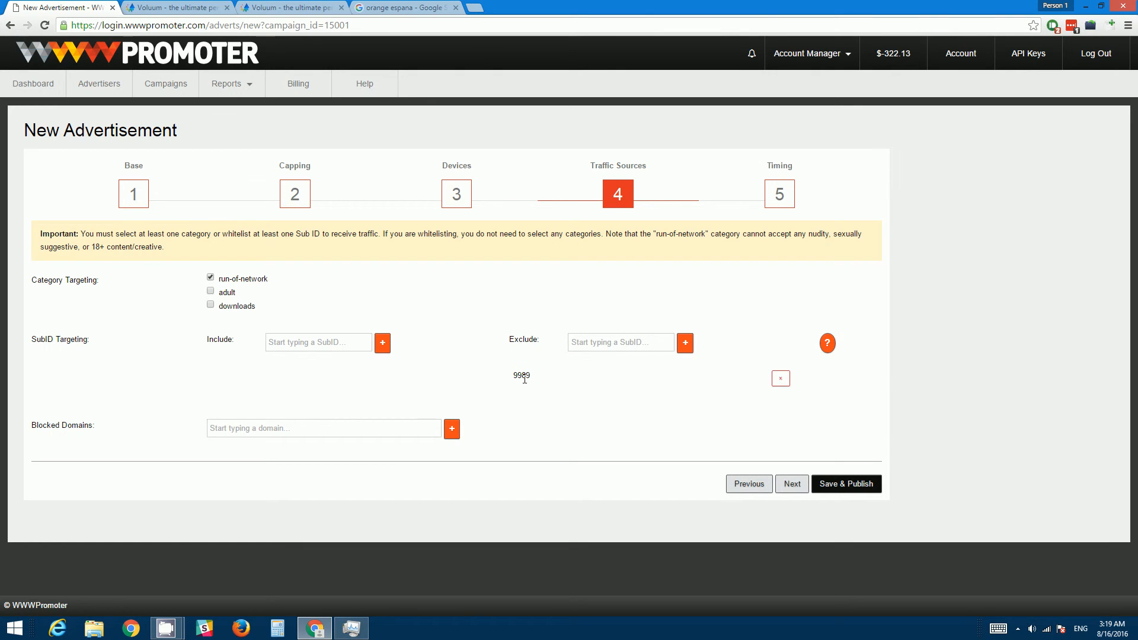
pyautogui.click(781, 379)
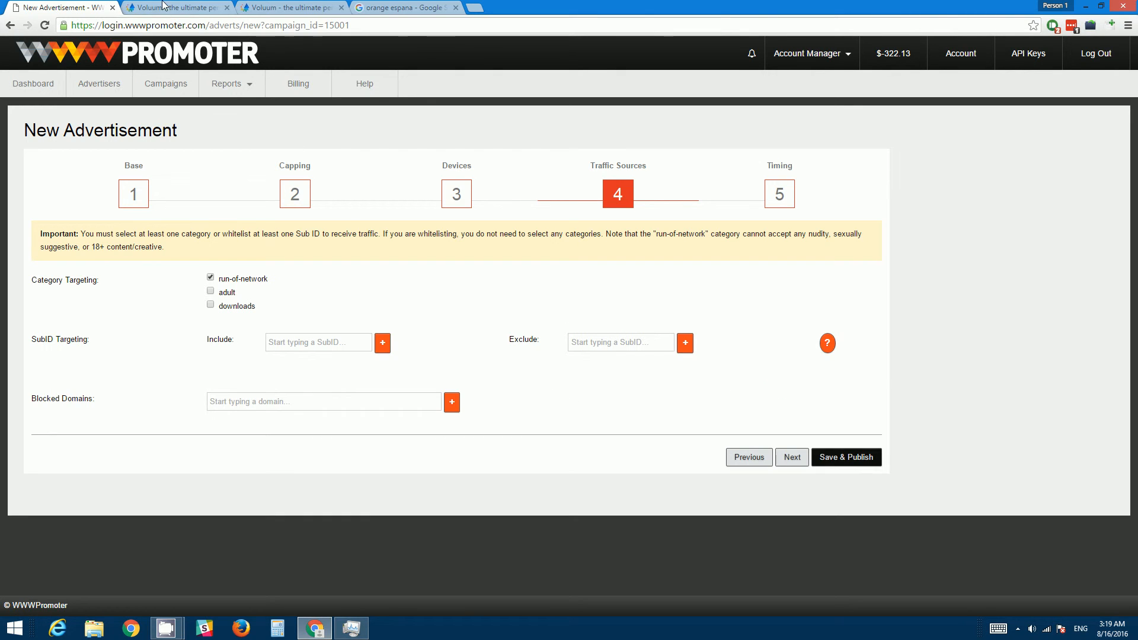
# Recheck the subids in the Voluum report, return to the WWWPromoter advertisement form and continue past the Traffic Sources stage
pyautogui.click(164, 7)
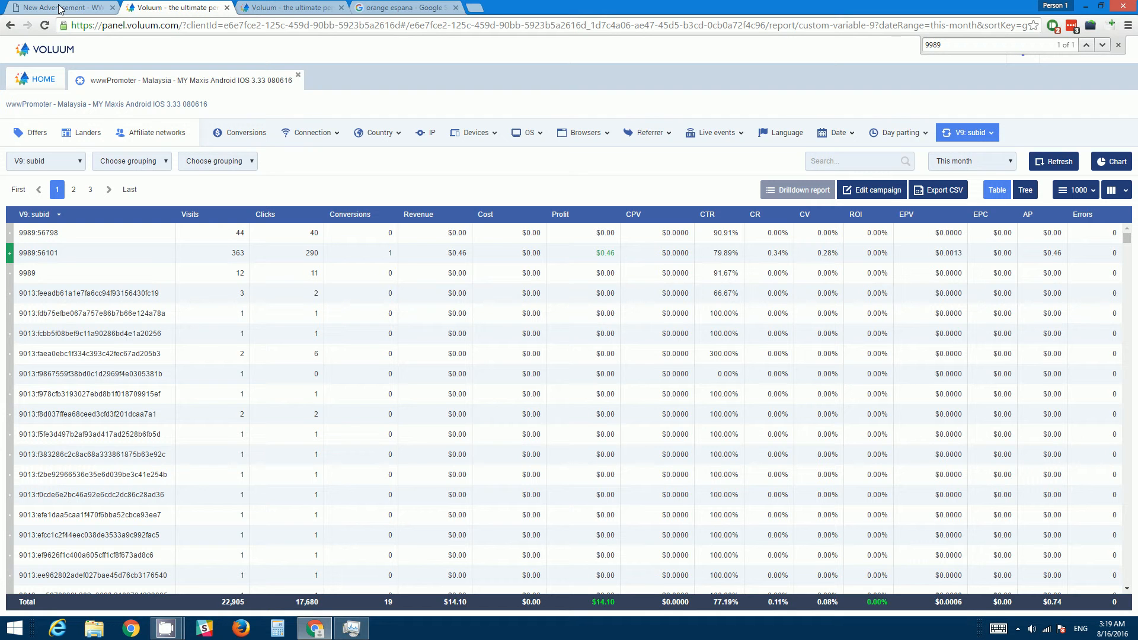
pyautogui.click(60, 9)
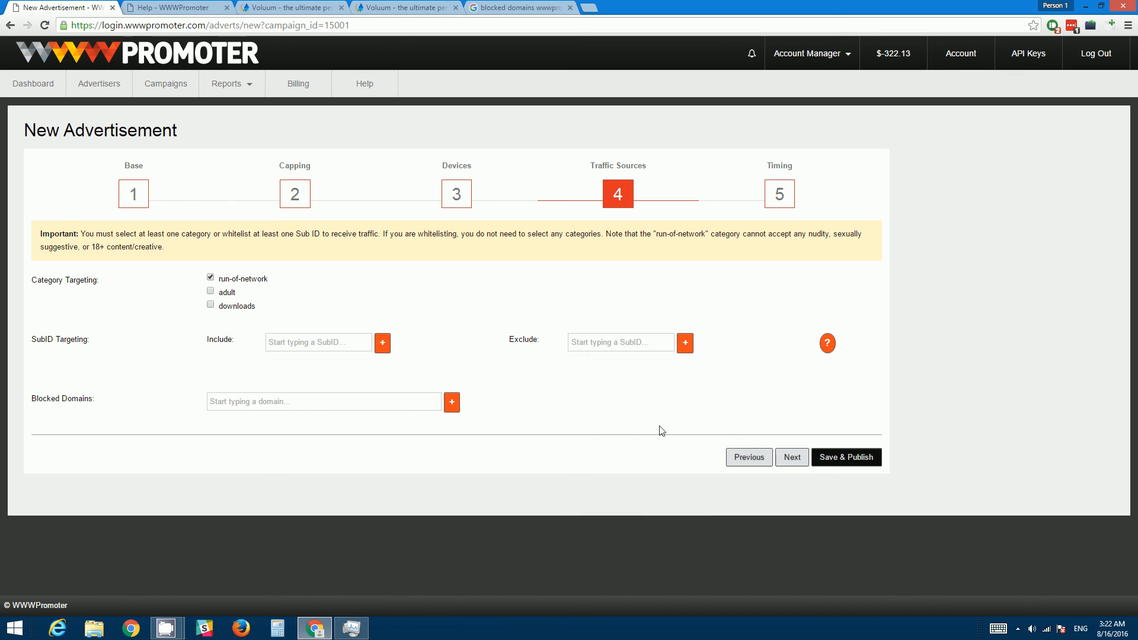
pyautogui.click(798, 463)
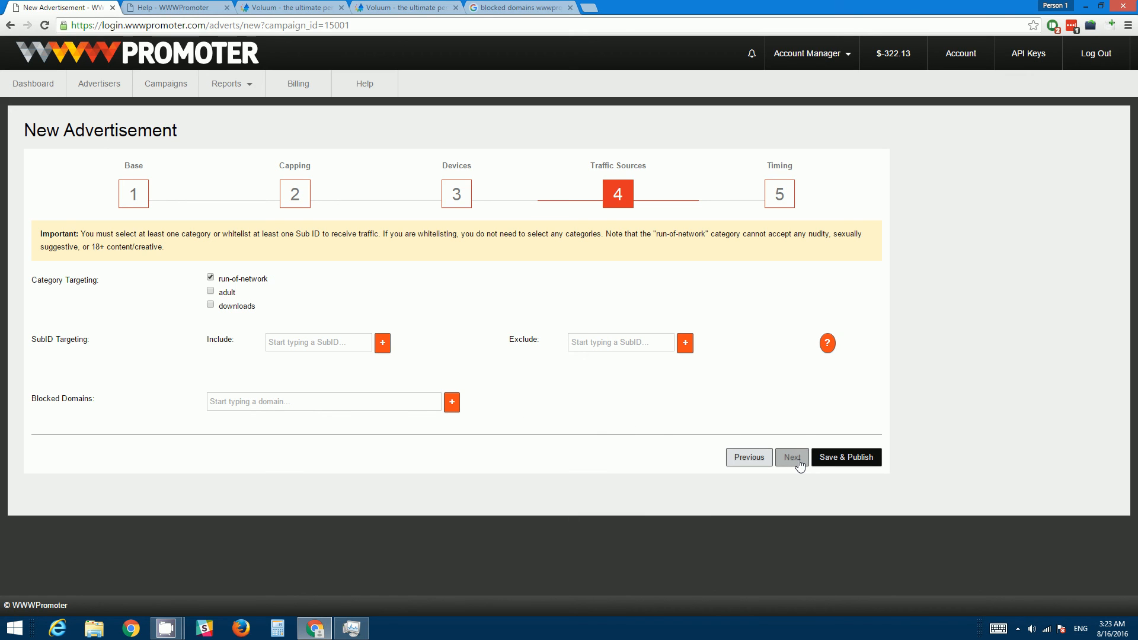